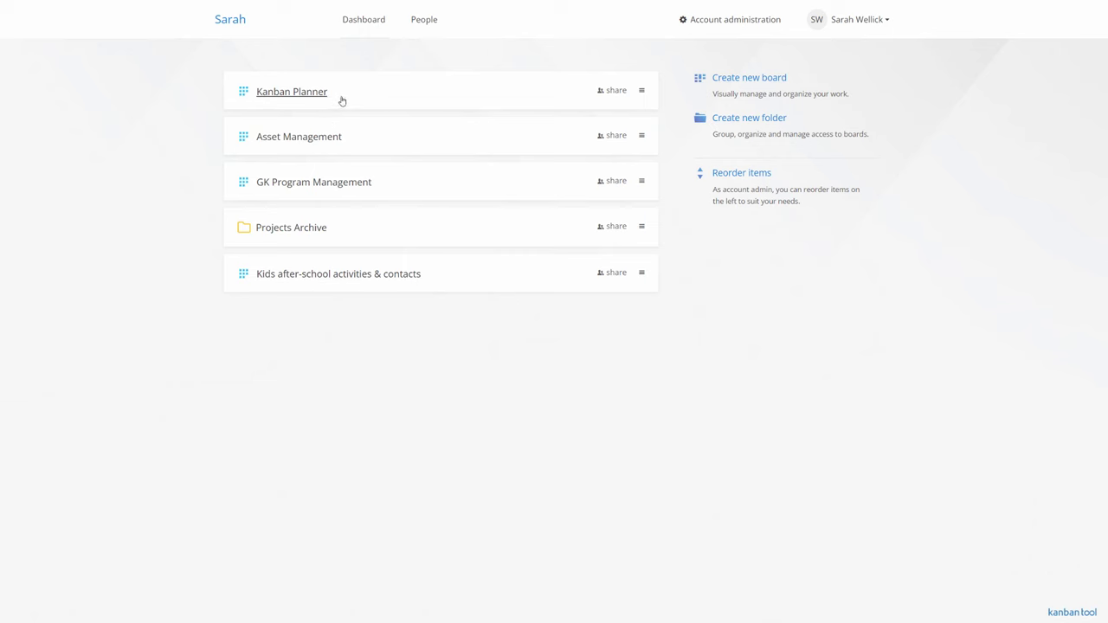
Open the Kanban Planner board, then briefly collapse and re-expand the To Do and Done columns
click(322, 94)
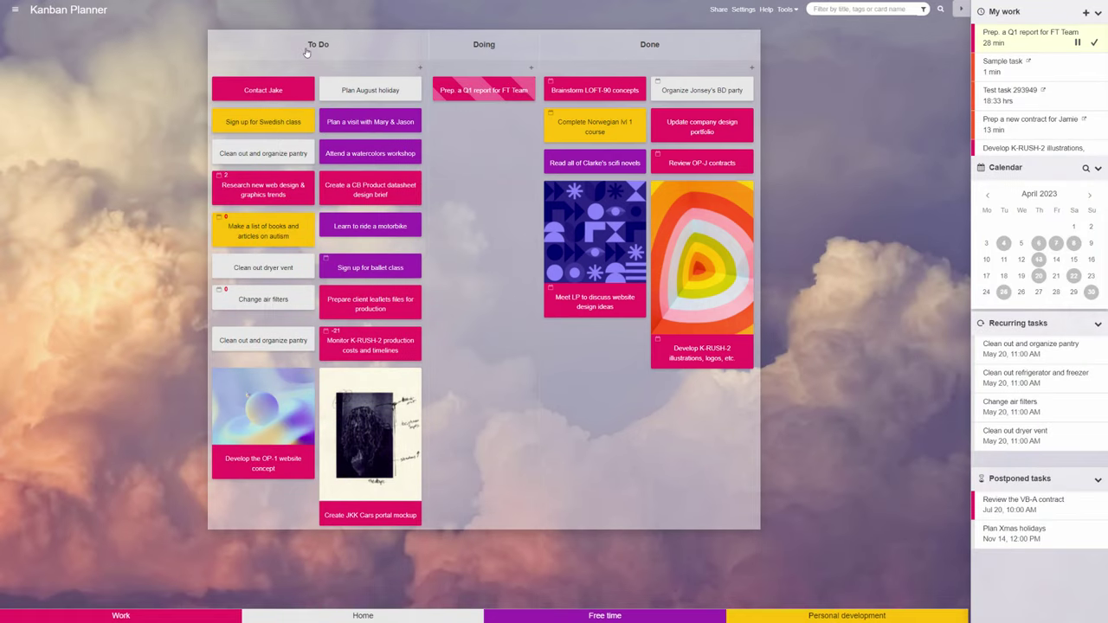
click(420, 45)
click(477, 47)
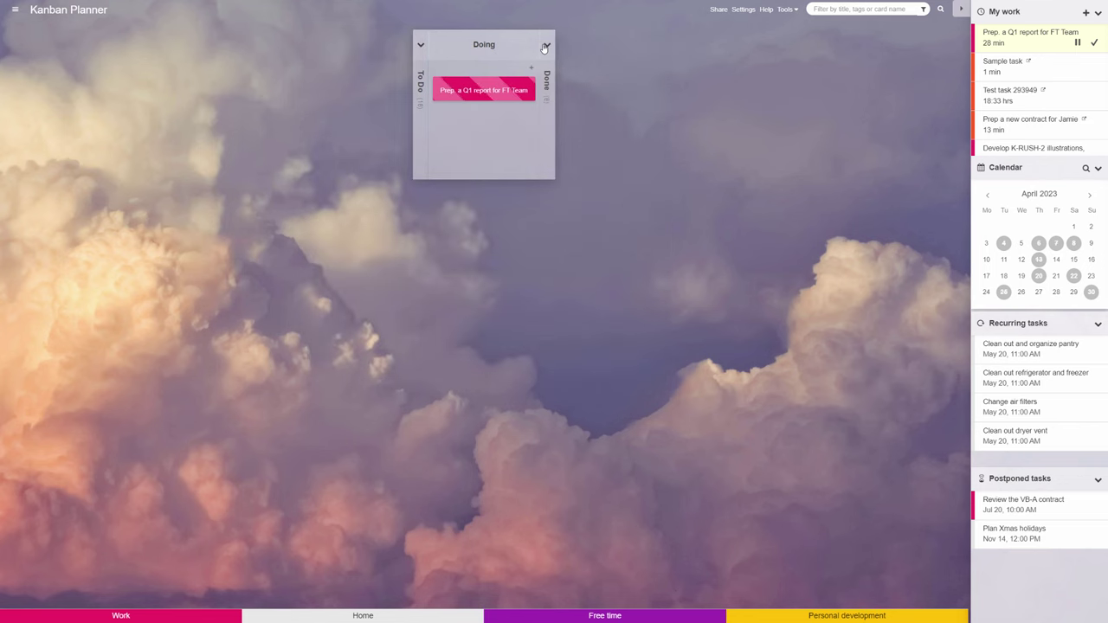
click(546, 45)
click(320, 45)
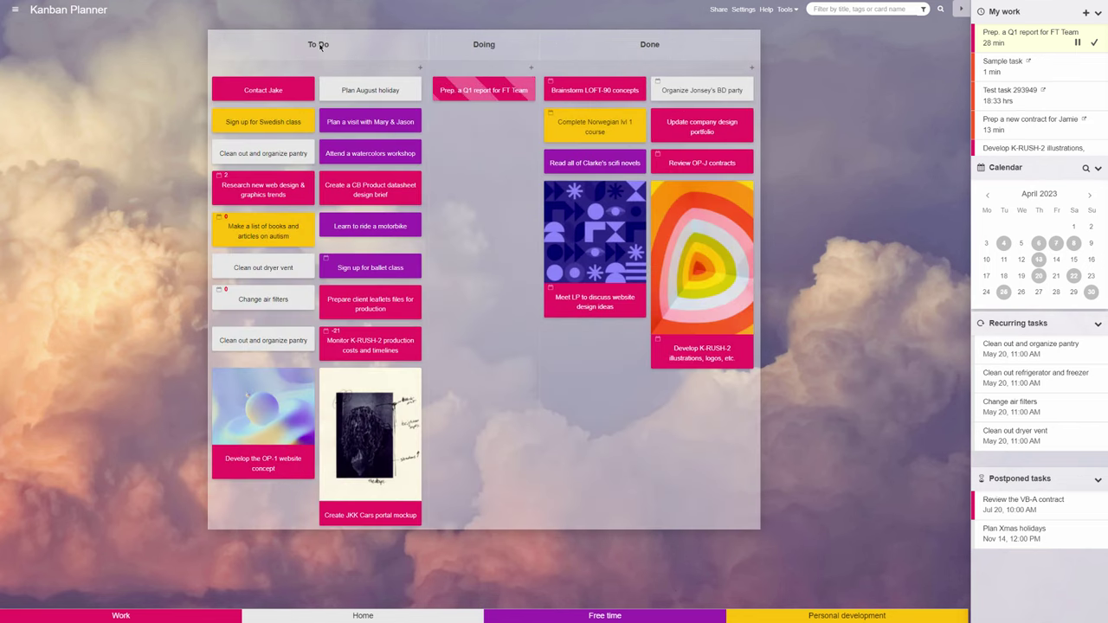
Give the Prep. a Q1 report for FT Team card high priority and a 25 April due date
click(477, 92)
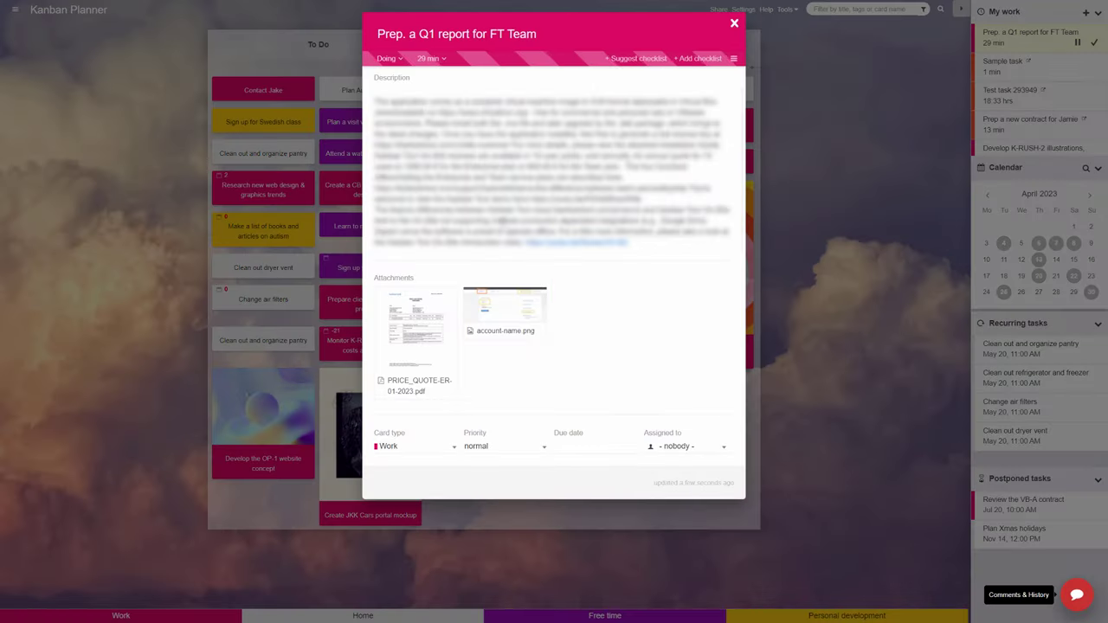
click(507, 448)
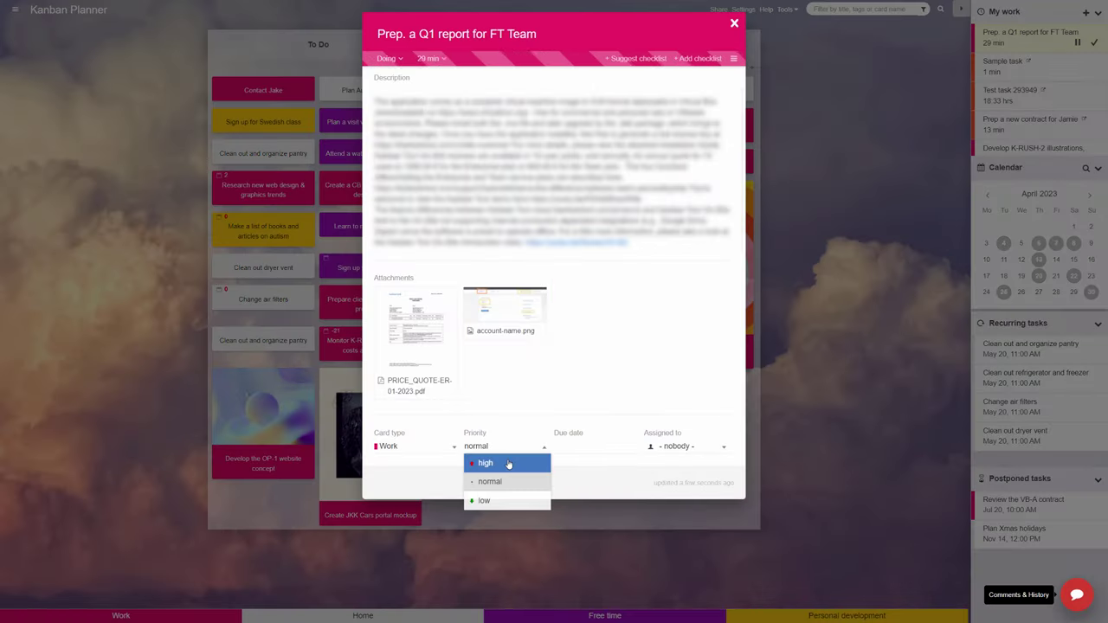
click(593, 450)
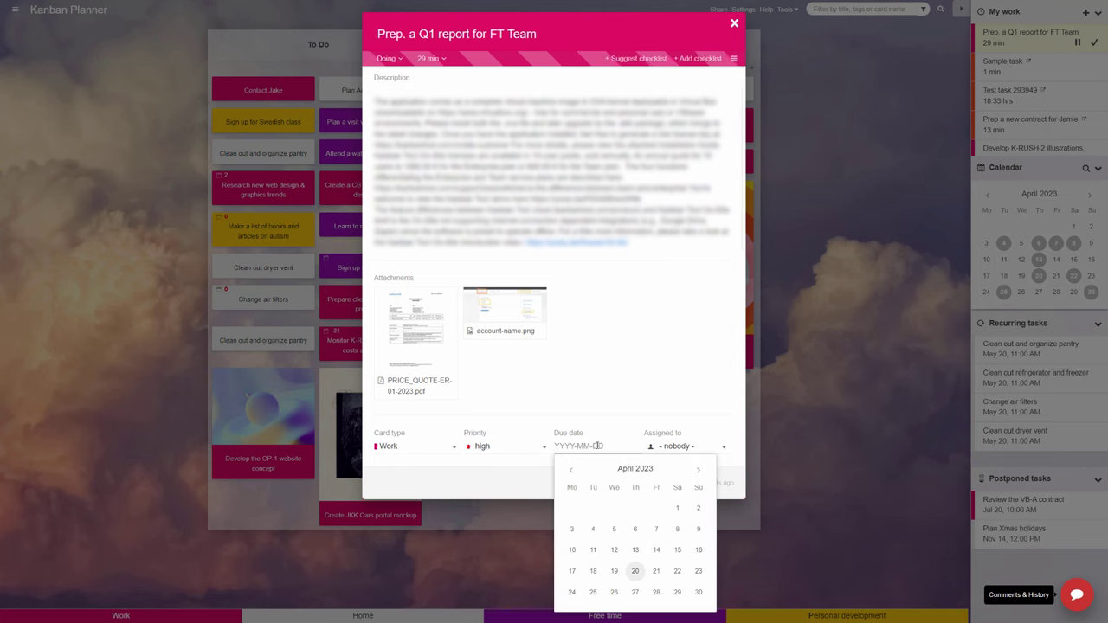
click(594, 594)
click(836, 326)
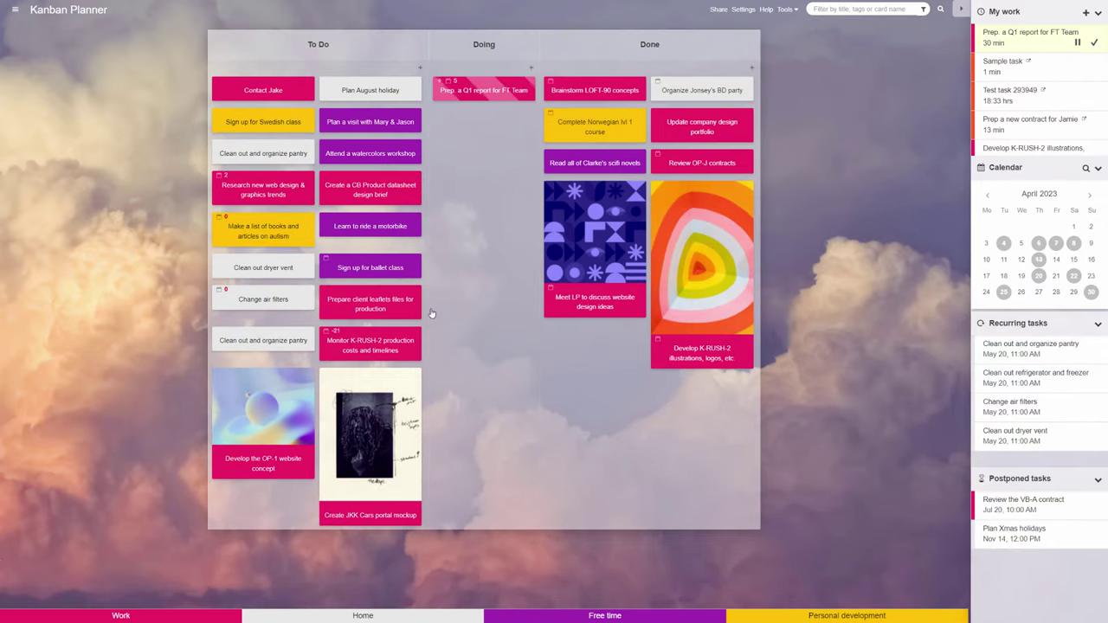
Move the Q1 report card to Done and Contact Jake to Doing, then cycle through swimlane filters
drag(484, 93, 641, 453)
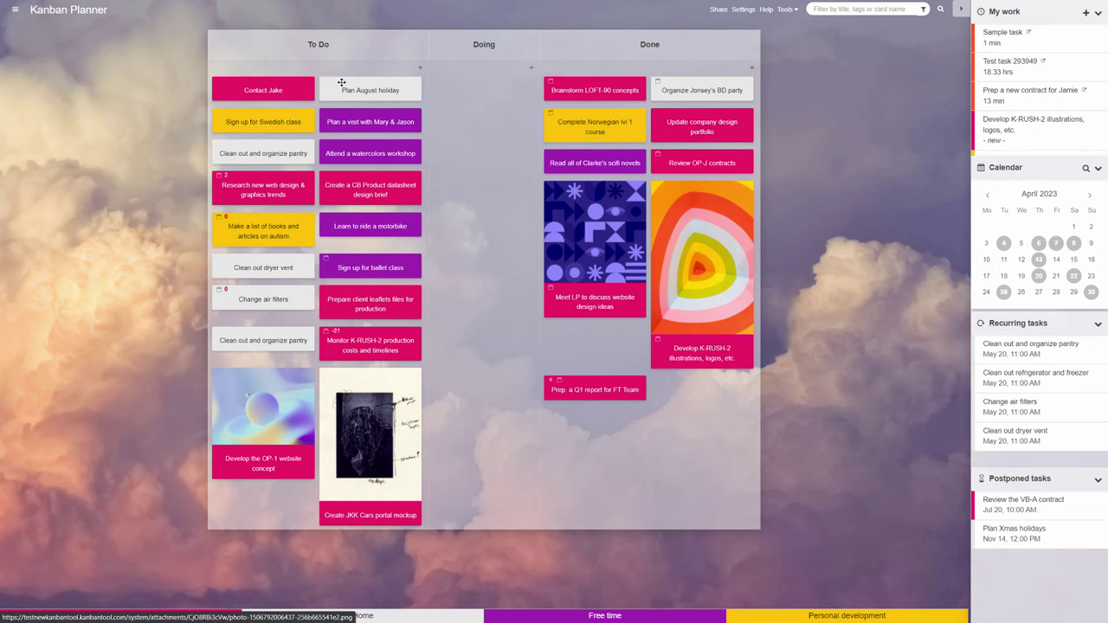
drag(263, 90, 482, 238)
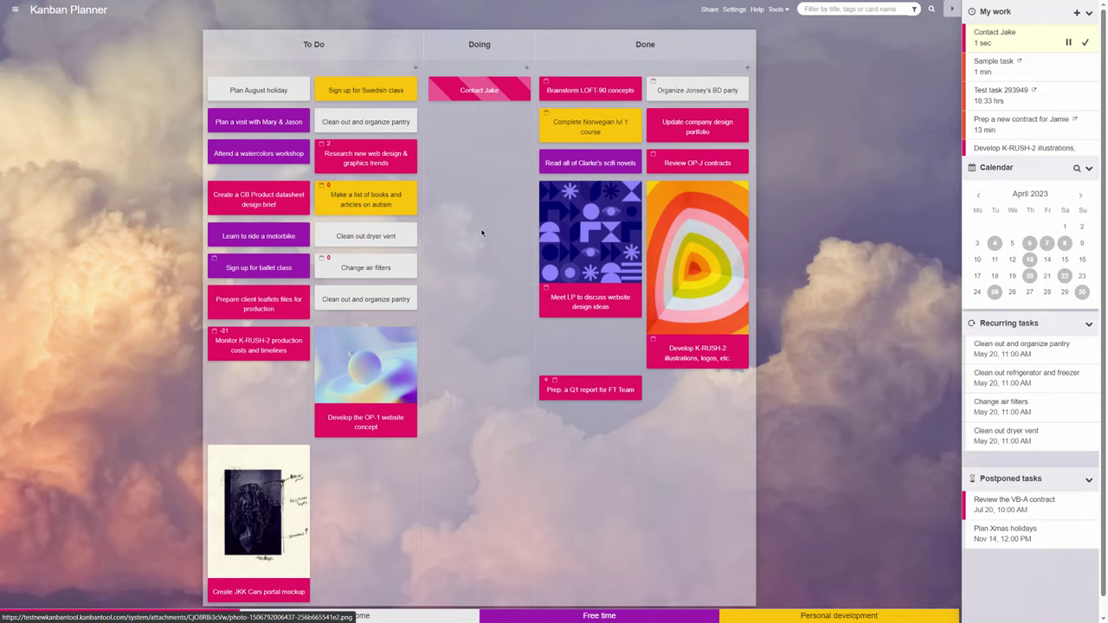
click(221, 616)
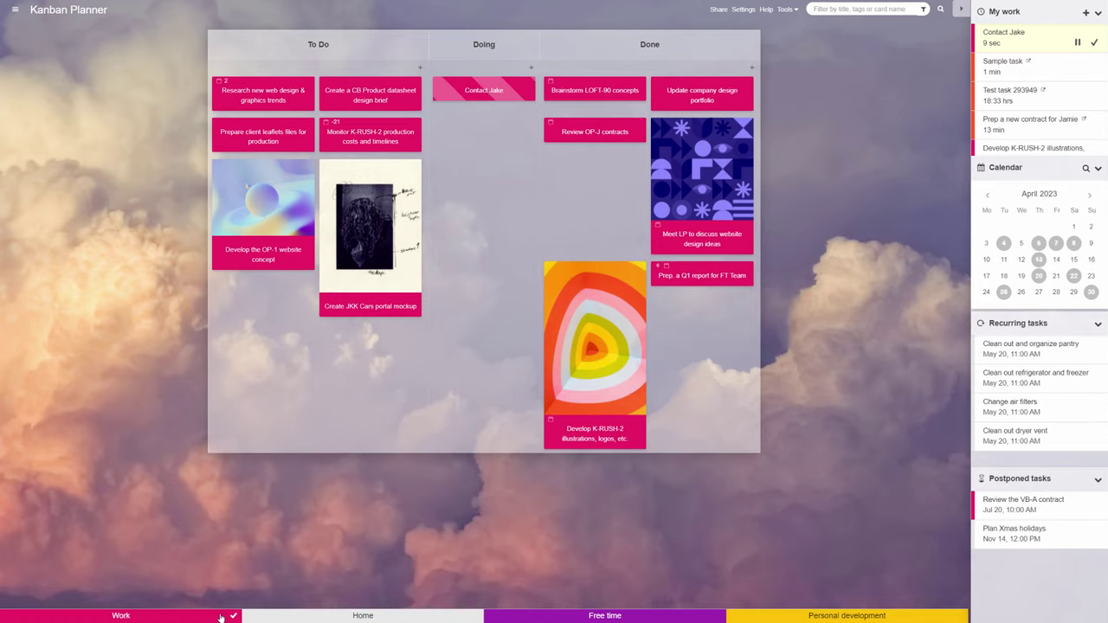
click(379, 616)
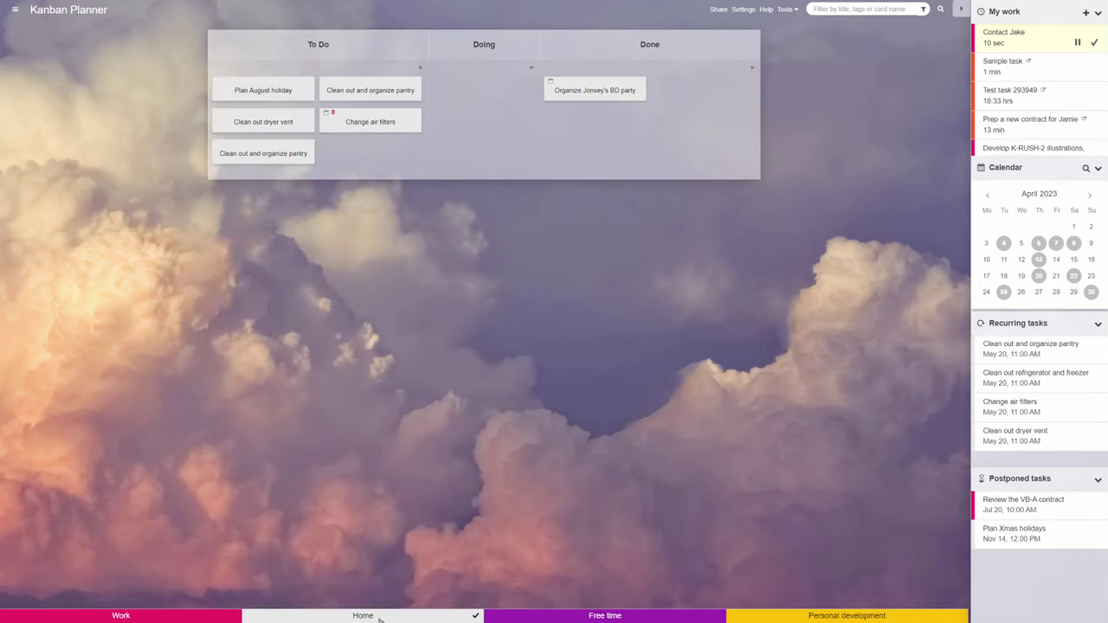
click(588, 618)
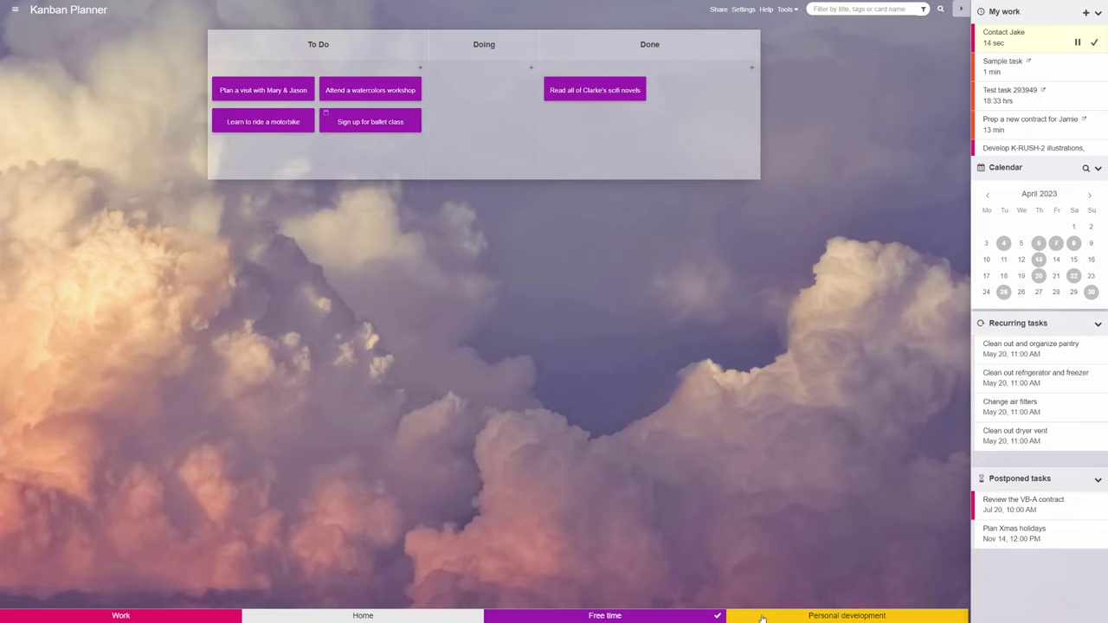
click(805, 616)
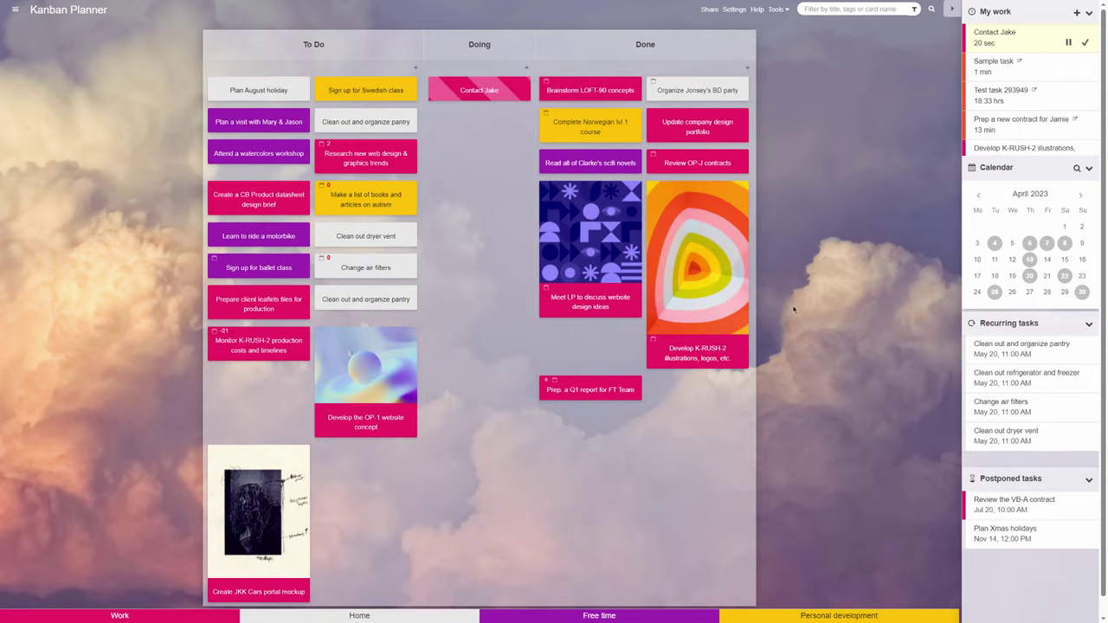
click(914, 9)
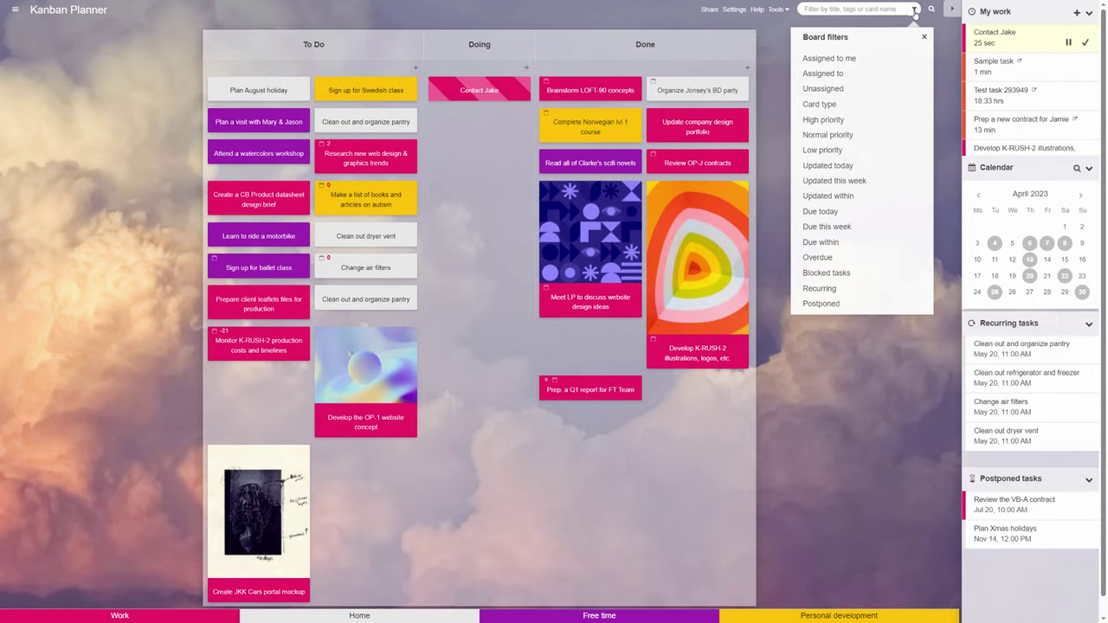
click(887, 211)
click(885, 226)
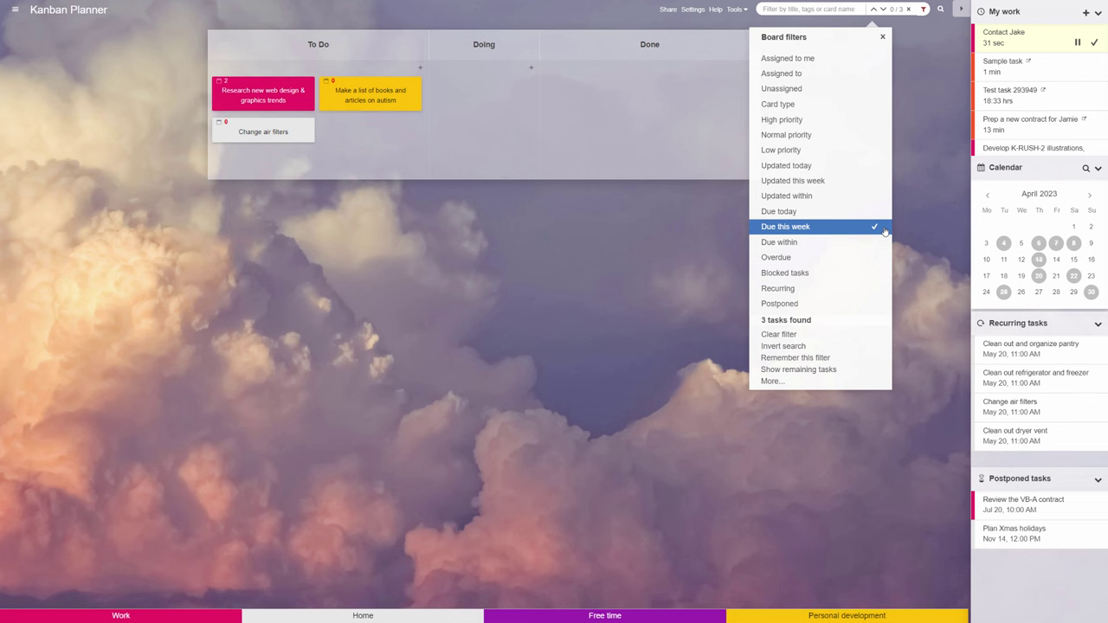
click(787, 337)
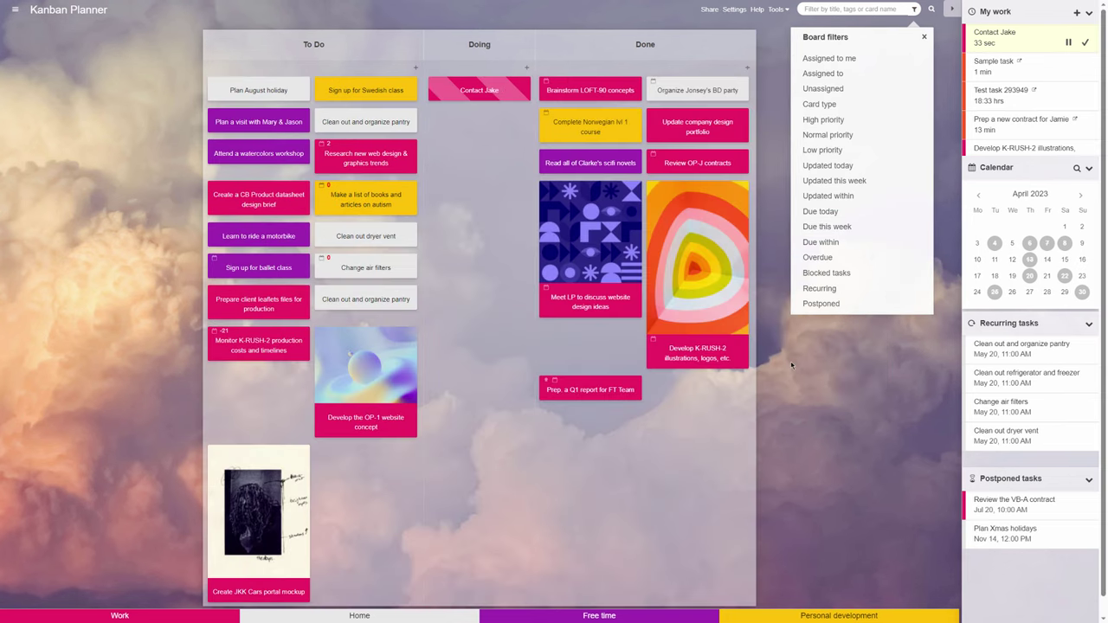
click(792, 365)
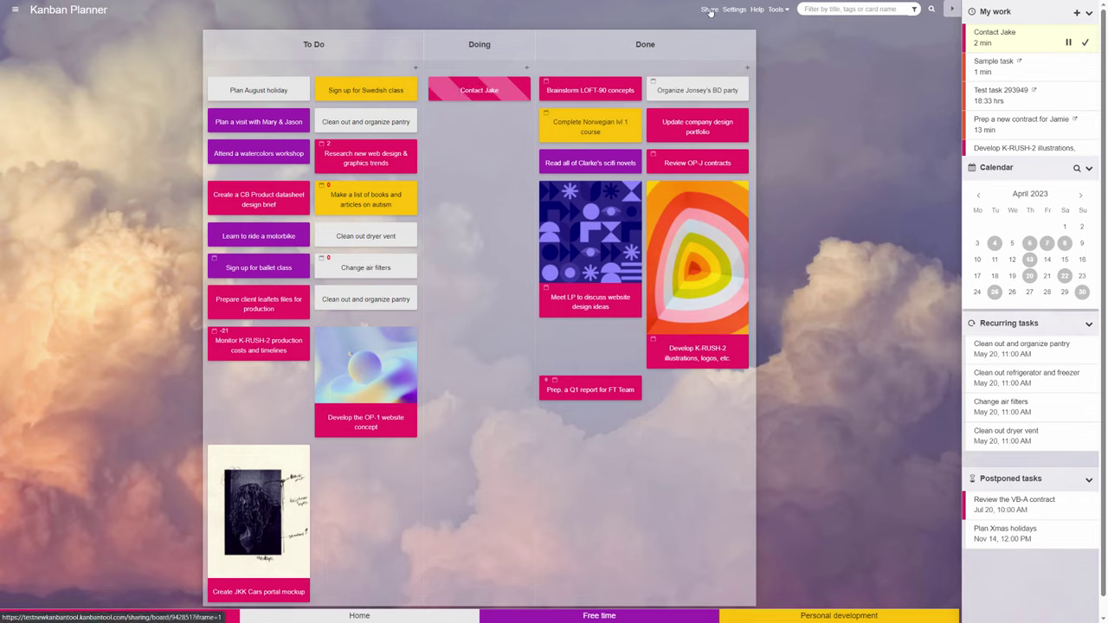
Assign the web design trends research card to a team member
right_click(375, 170)
mouse_move(433, 339)
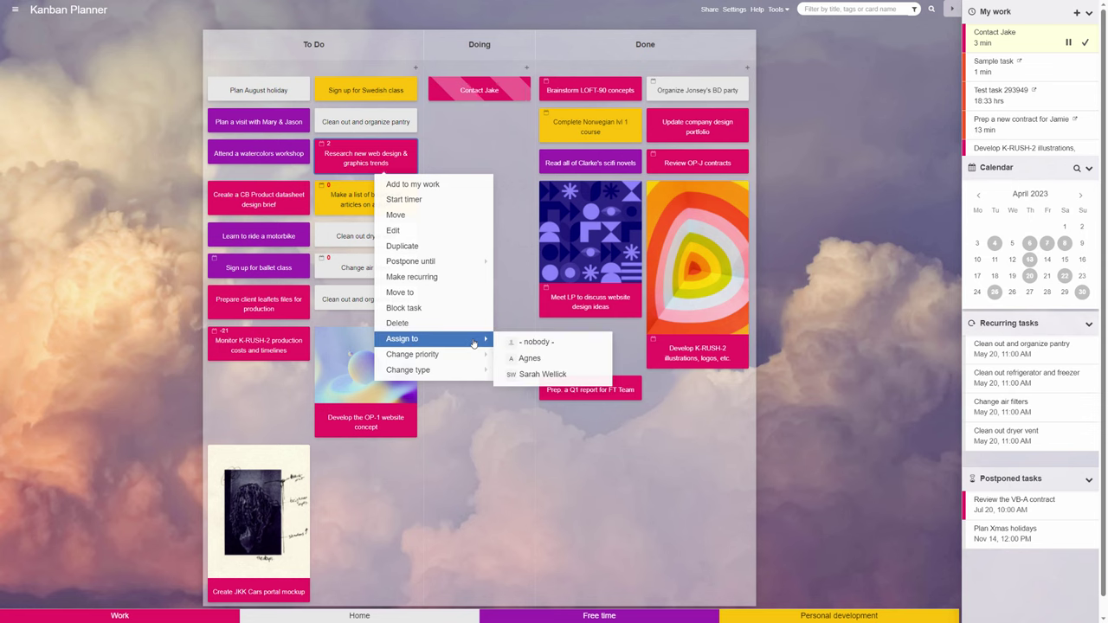
click(524, 359)
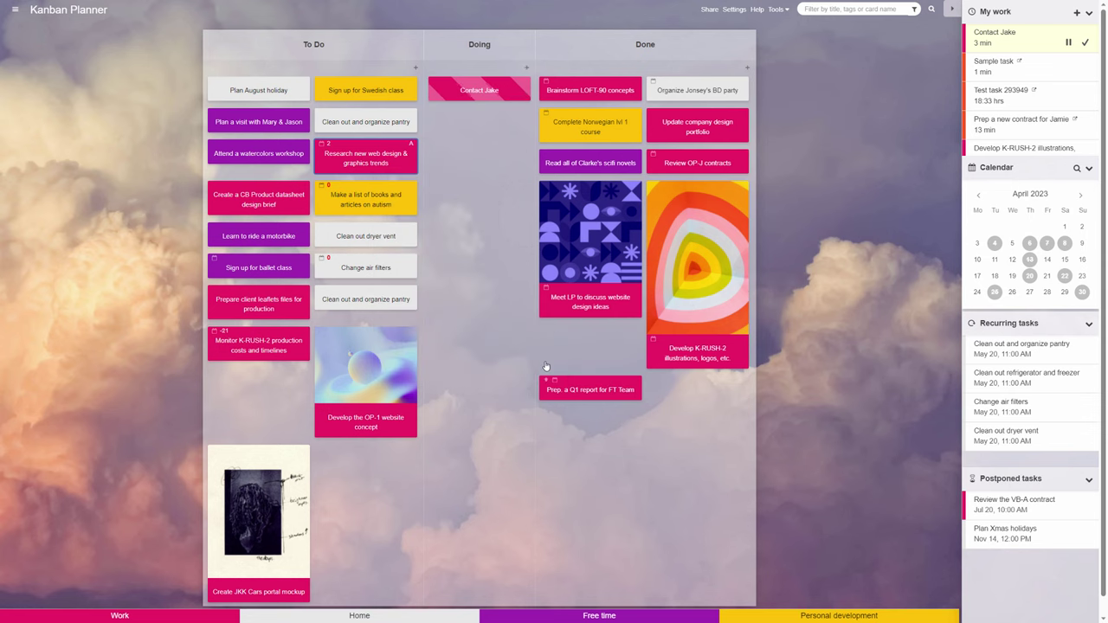
click(365, 160)
Post the comment 'Sending the docs to you now - thx for reviewing!' on the card with the access text file attached
click(1018, 595)
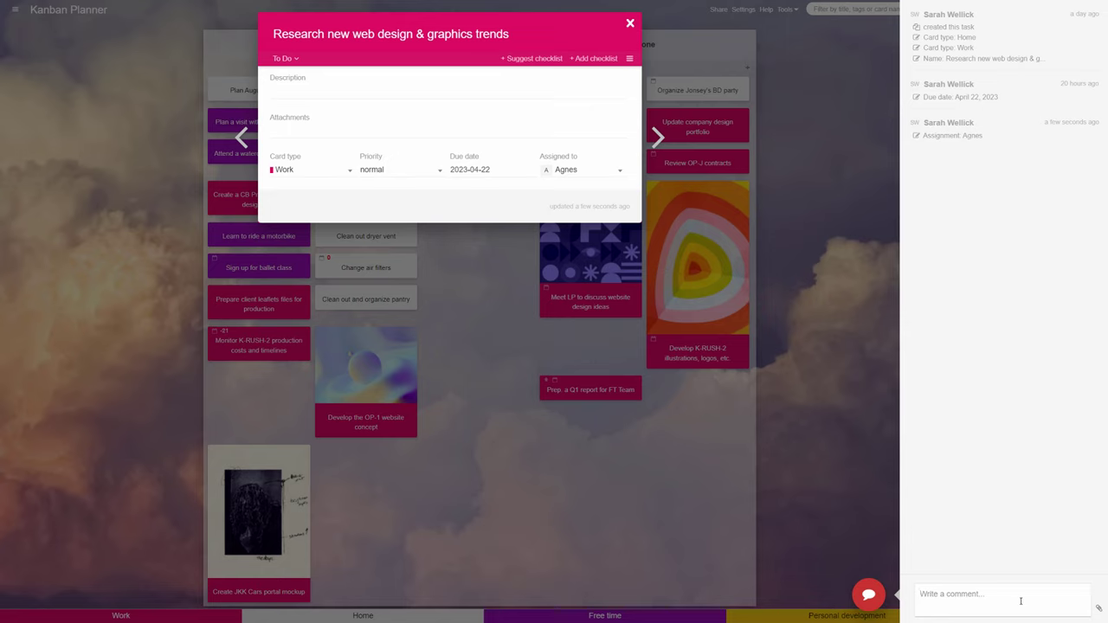
text(Sending the docs to you now - thx for reviewing!)
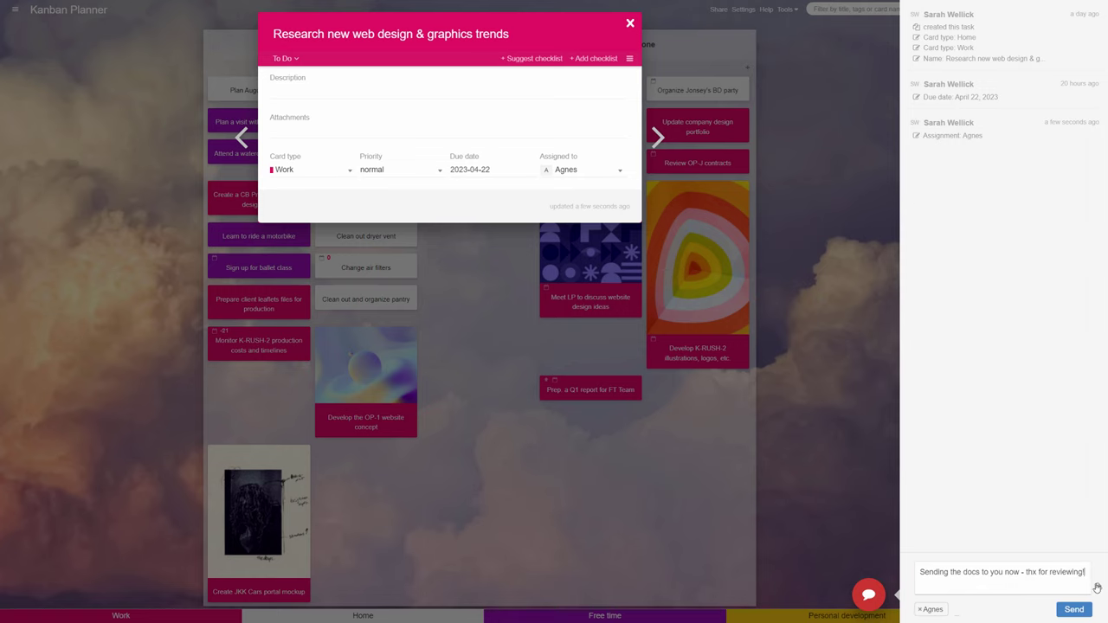
click(1097, 588)
click(1020, 569)
click(1086, 612)
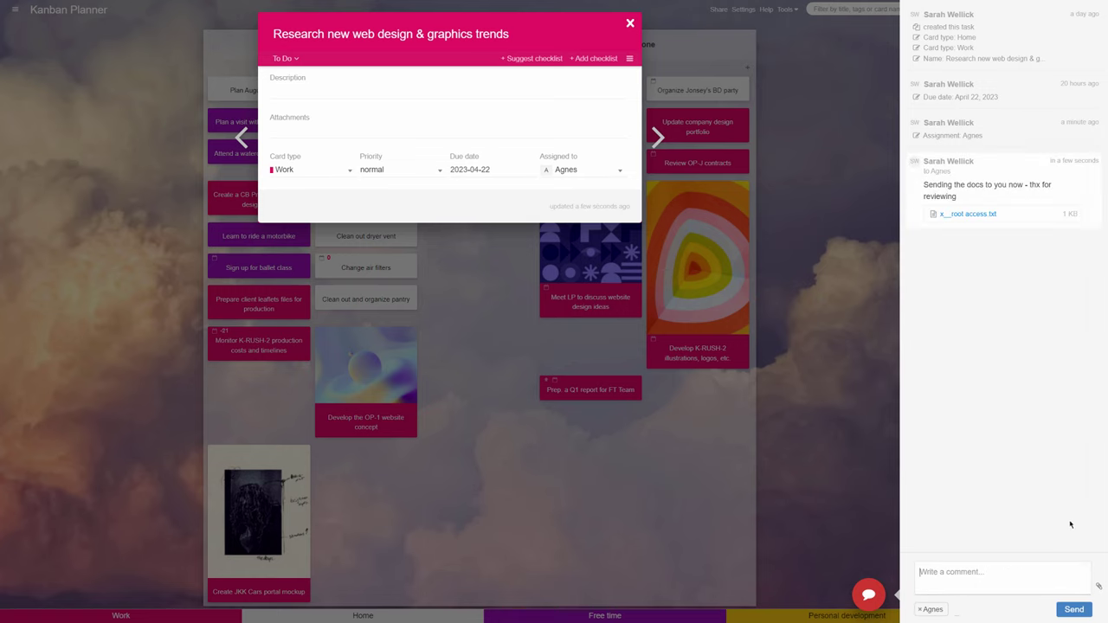
click(877, 263)
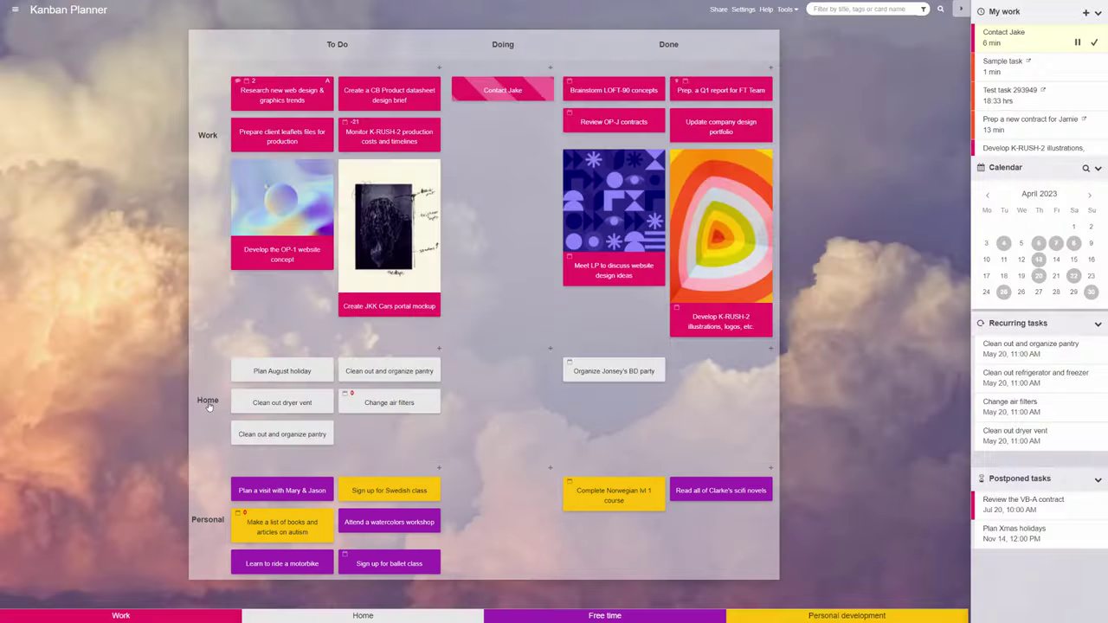
Collapse the swimlanes and move Sign up for Swedish class into the Personal lane's Doing column
click(208, 519)
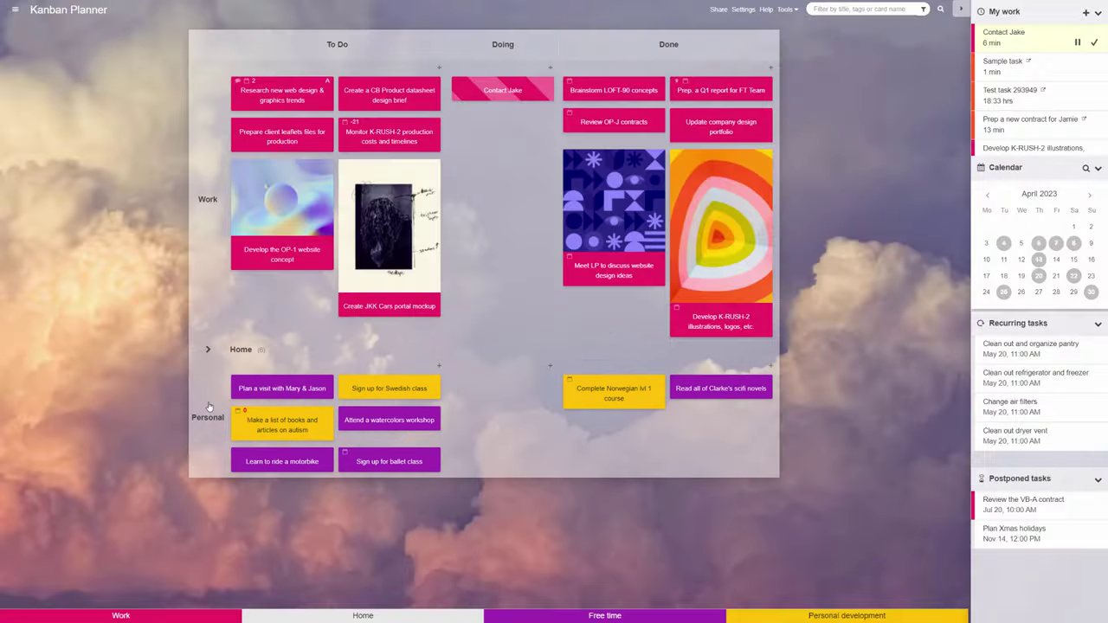
click(208, 400)
click(205, 200)
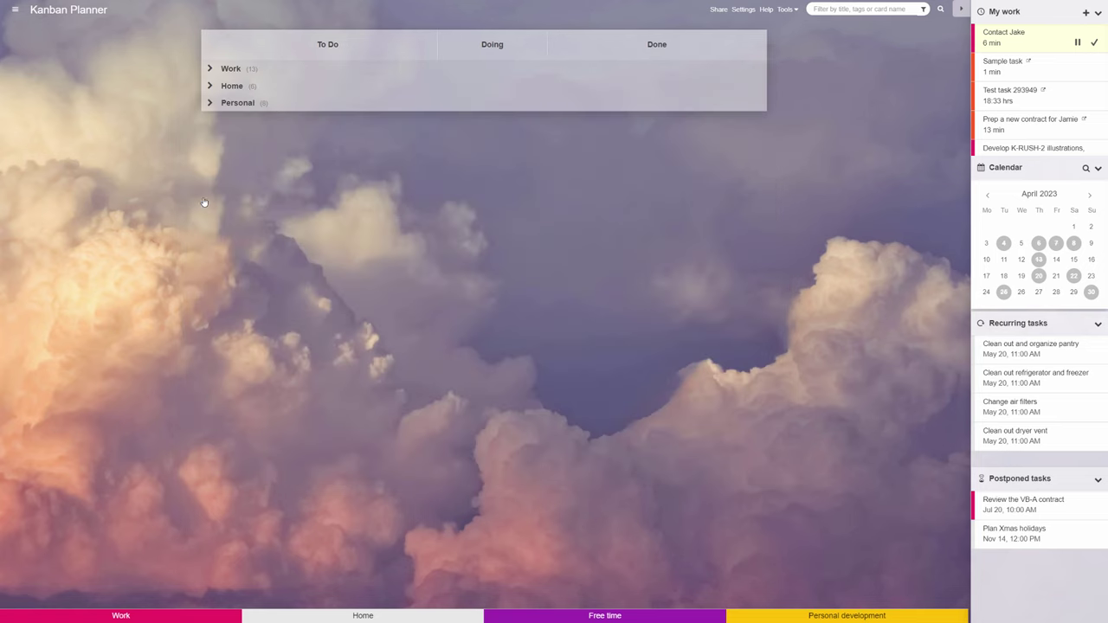
click(254, 109)
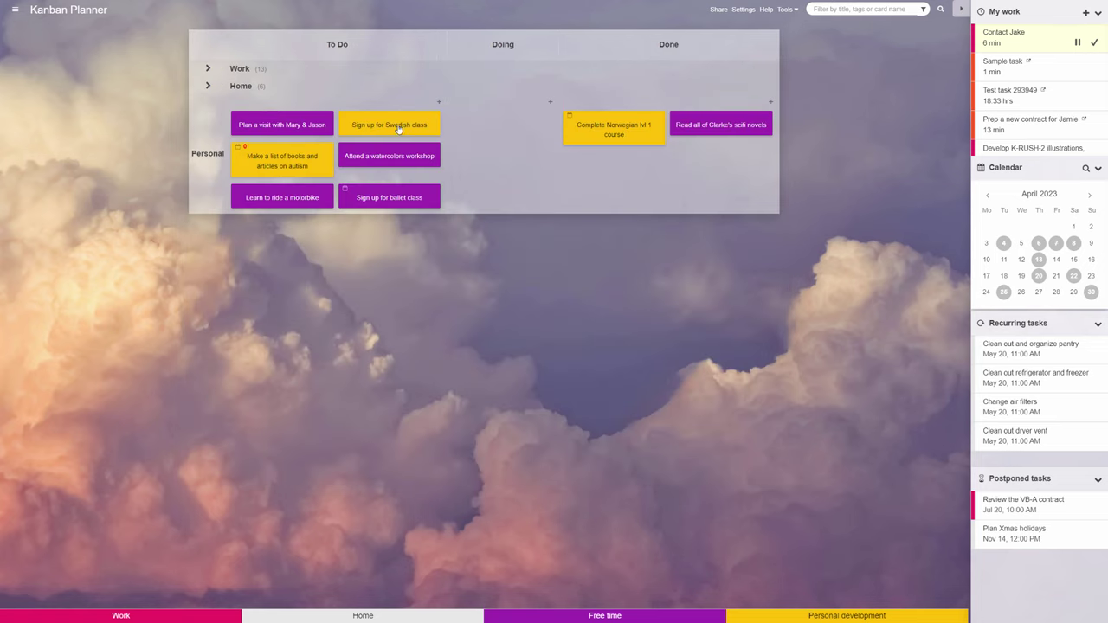
drag(402, 128, 511, 128)
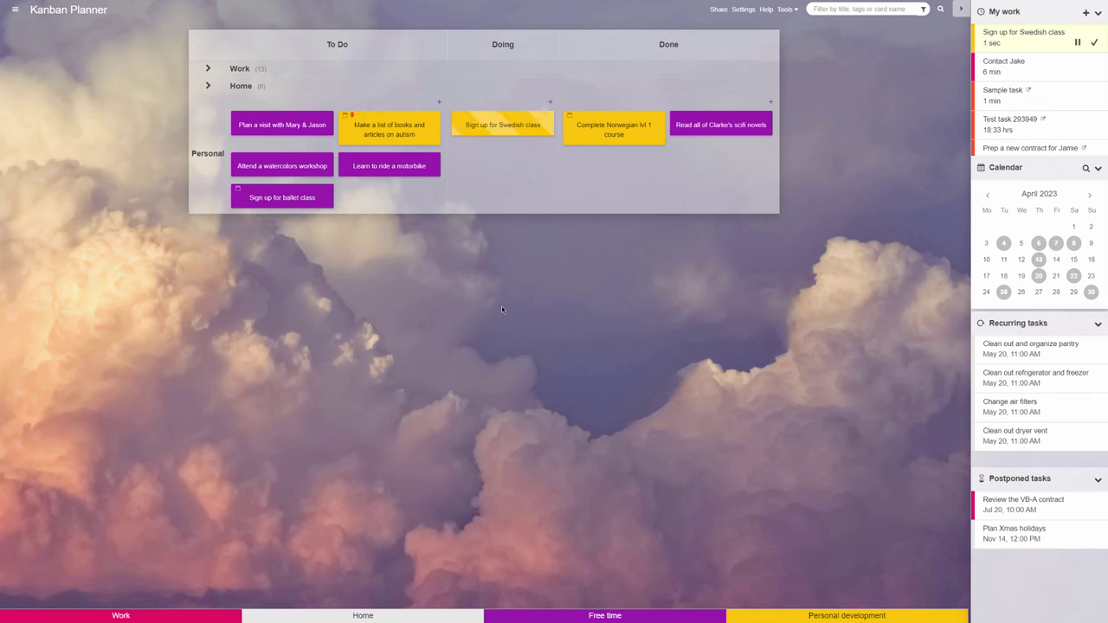
Rearrange the lanes, collapse the Done column, and restart the Contact Jake timer
click(303, 88)
click(303, 71)
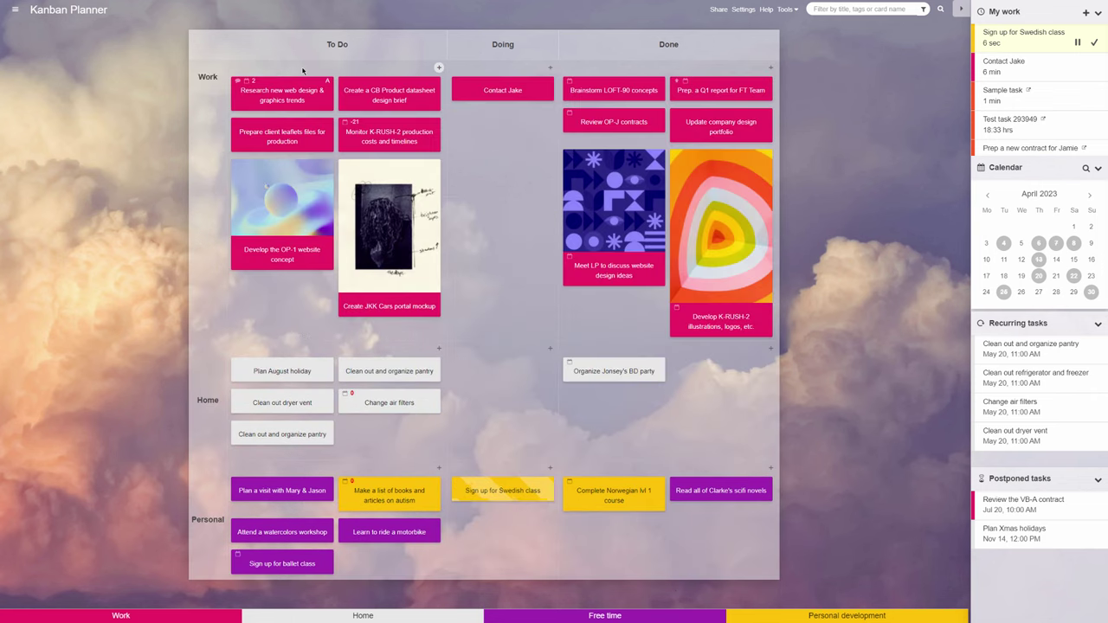
click(209, 404)
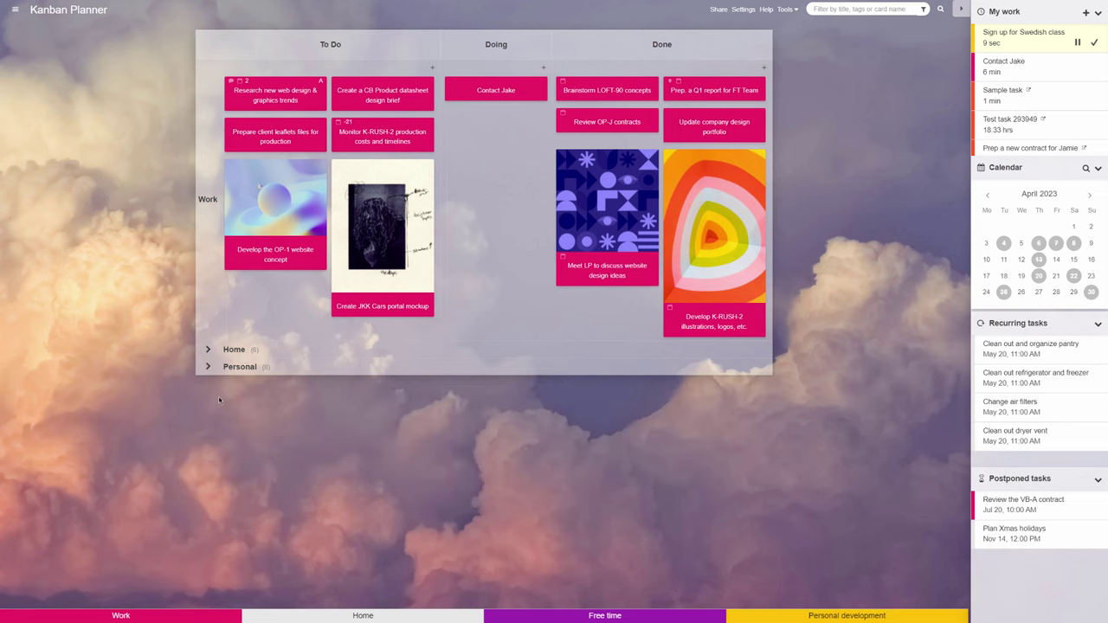
click(697, 53)
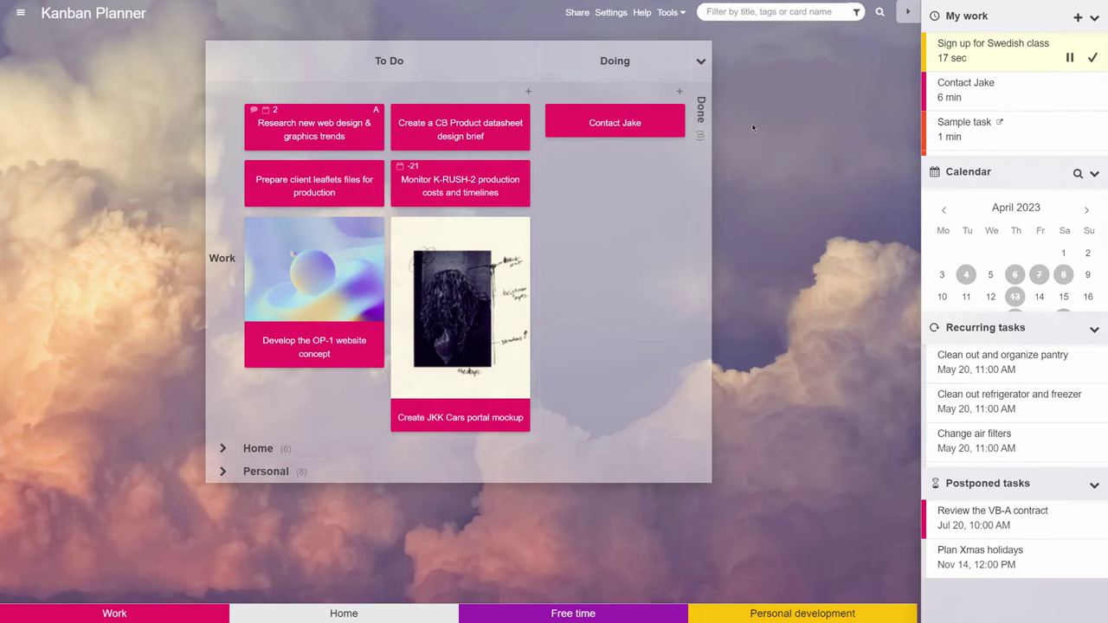
click(640, 115)
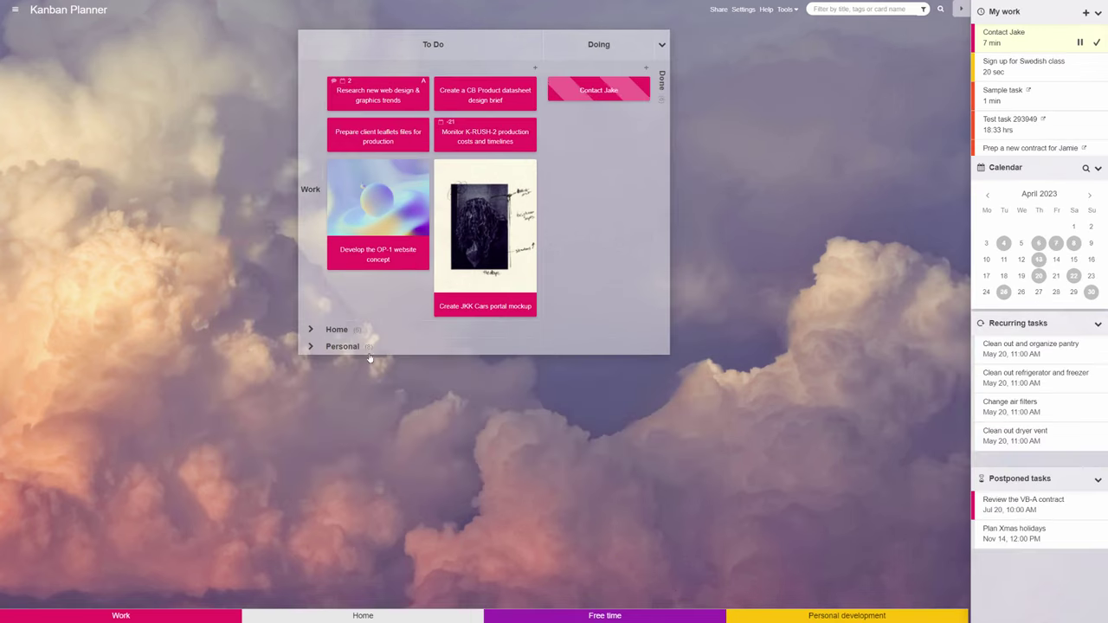
Expand the Personal and Home swimlanes and the Done column again
click(368, 355)
click(364, 329)
click(670, 70)
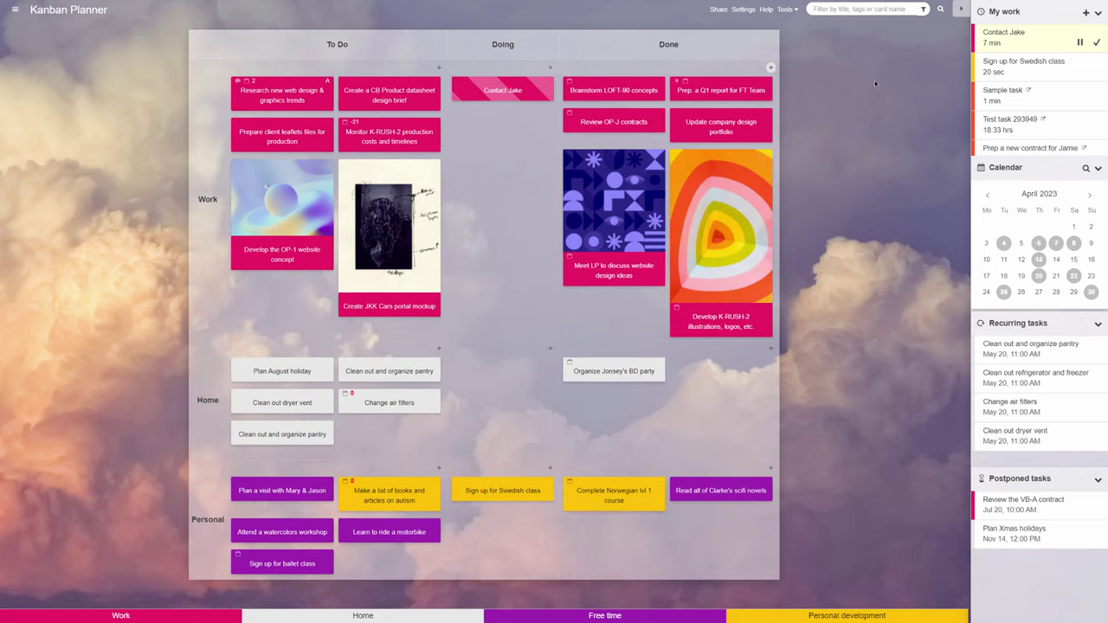
Run this week's time report across all 24 boards and view it as a Detailed Report
click(787, 10)
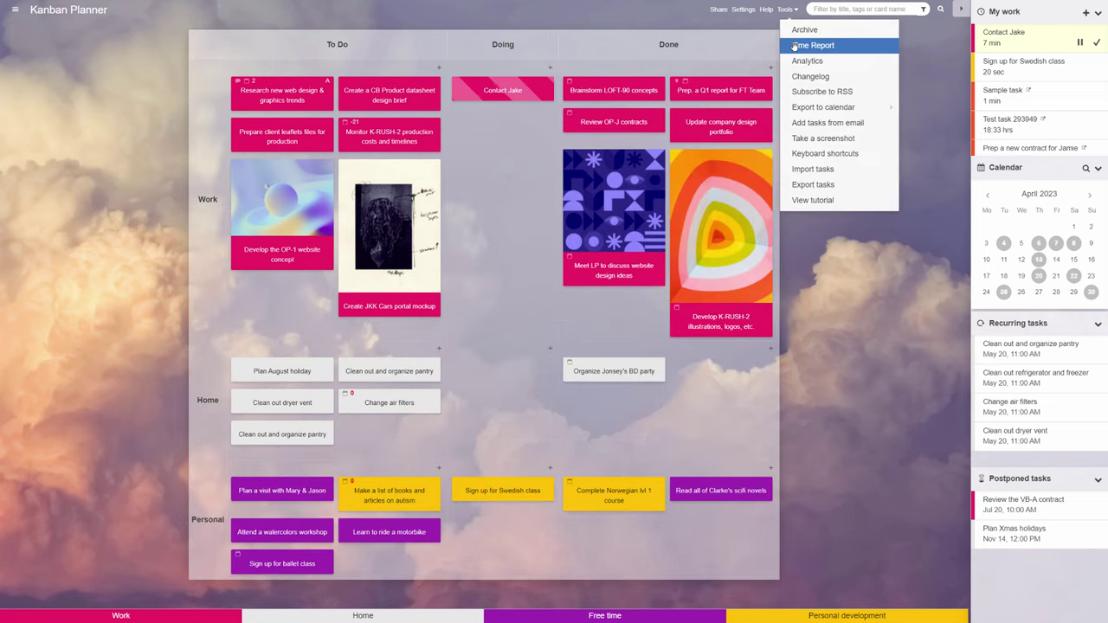
click(810, 42)
click(737, 68)
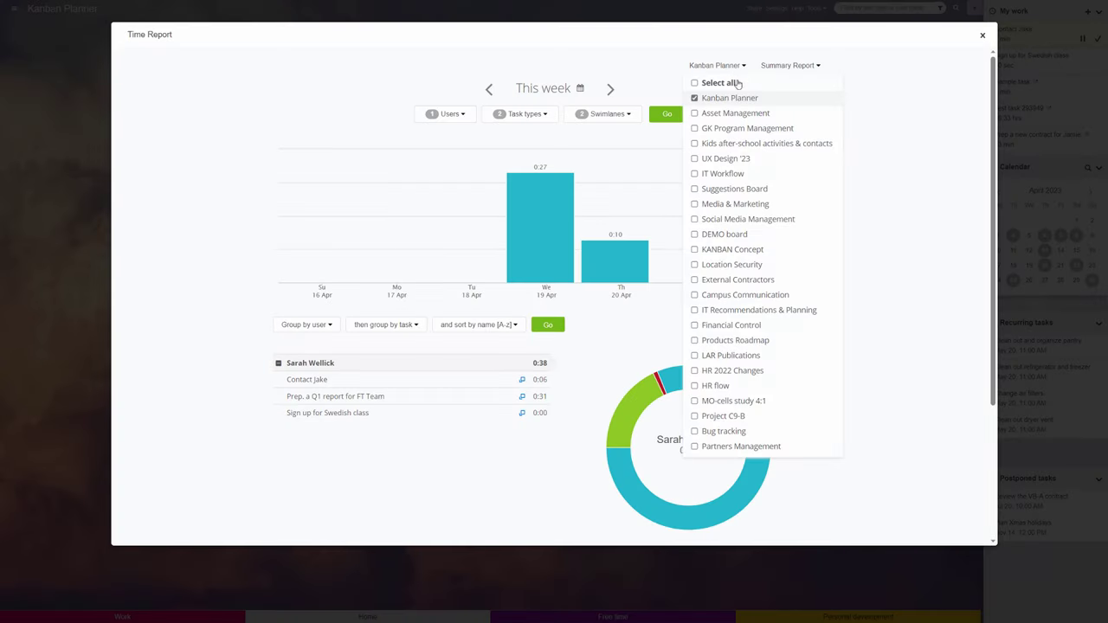
click(731, 83)
click(668, 113)
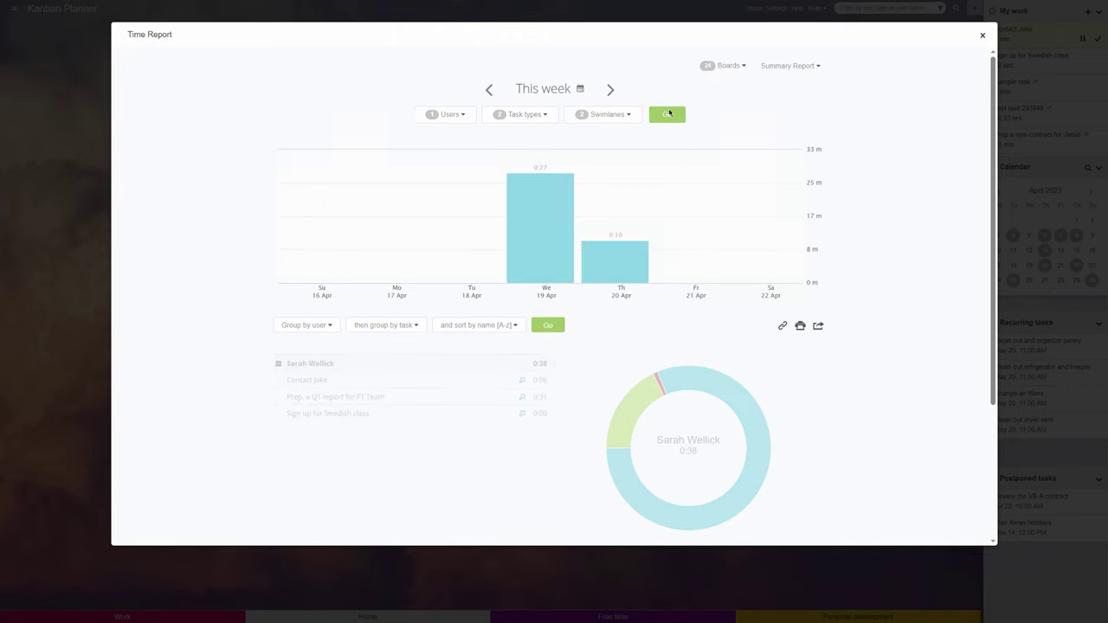
click(286, 365)
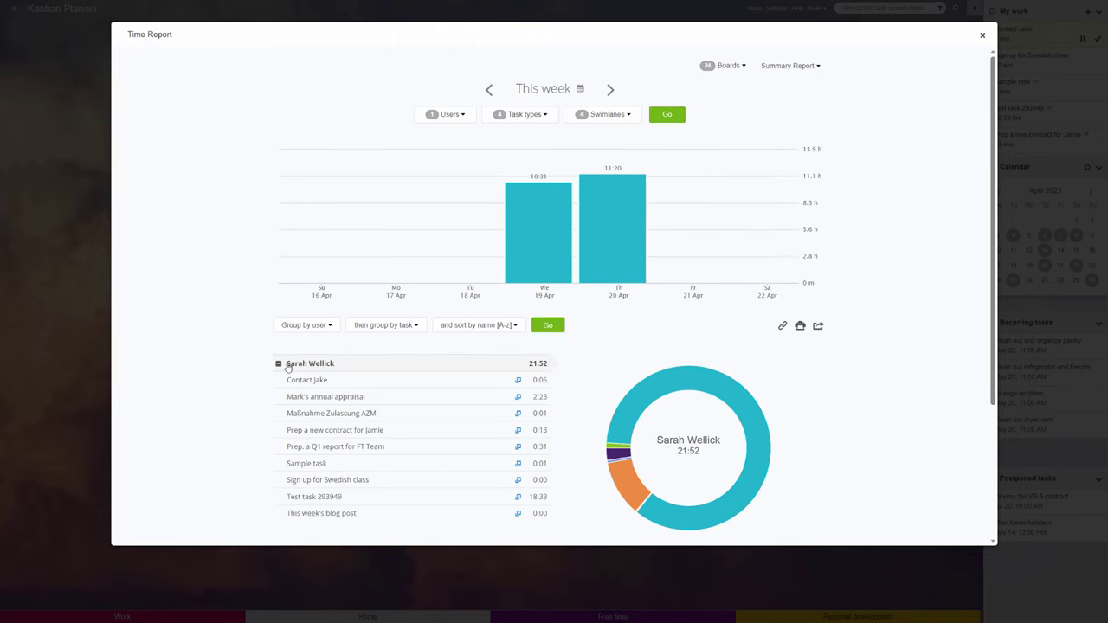
click(816, 67)
click(814, 96)
Close the report, move web design research to Doing and Contact Jake to Done, and collapse Done
click(83, 188)
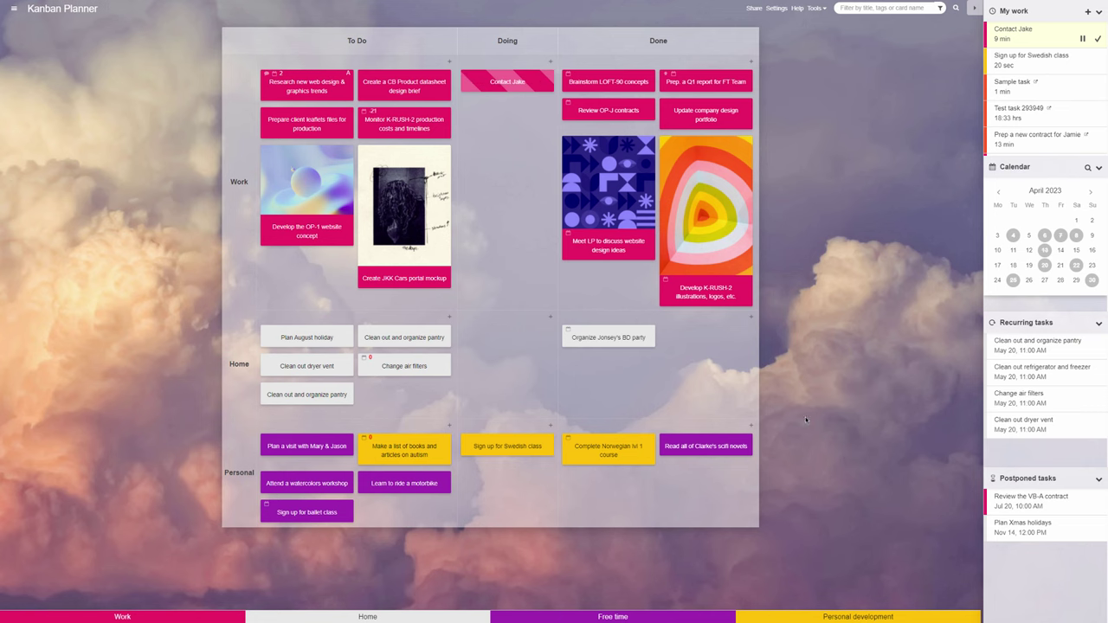
drag(306, 86, 507, 87)
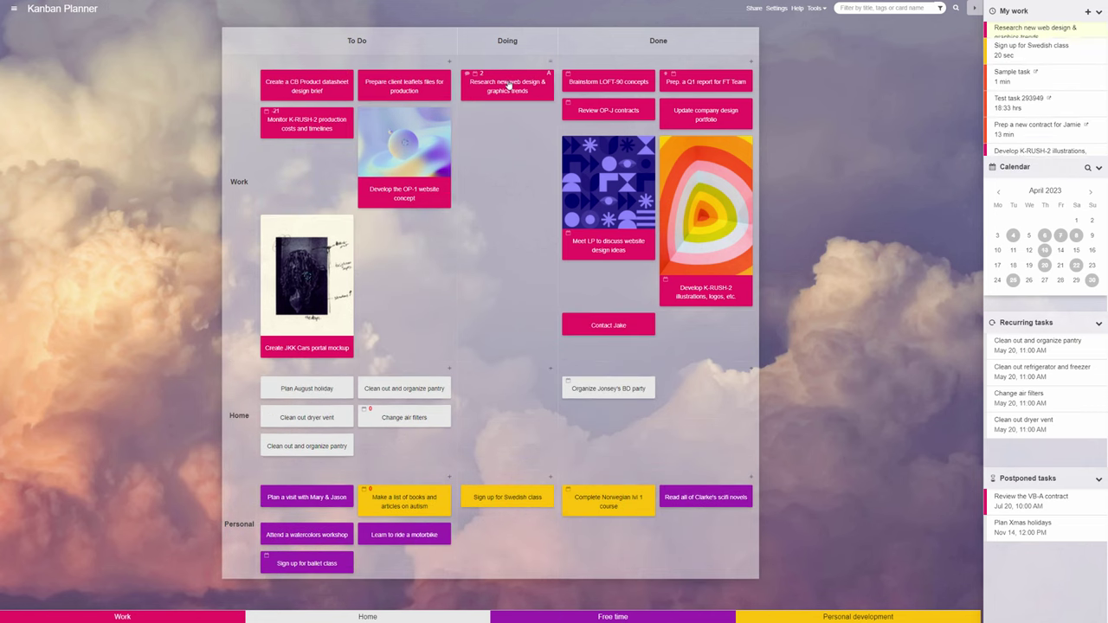
drag(404, 388, 520, 428)
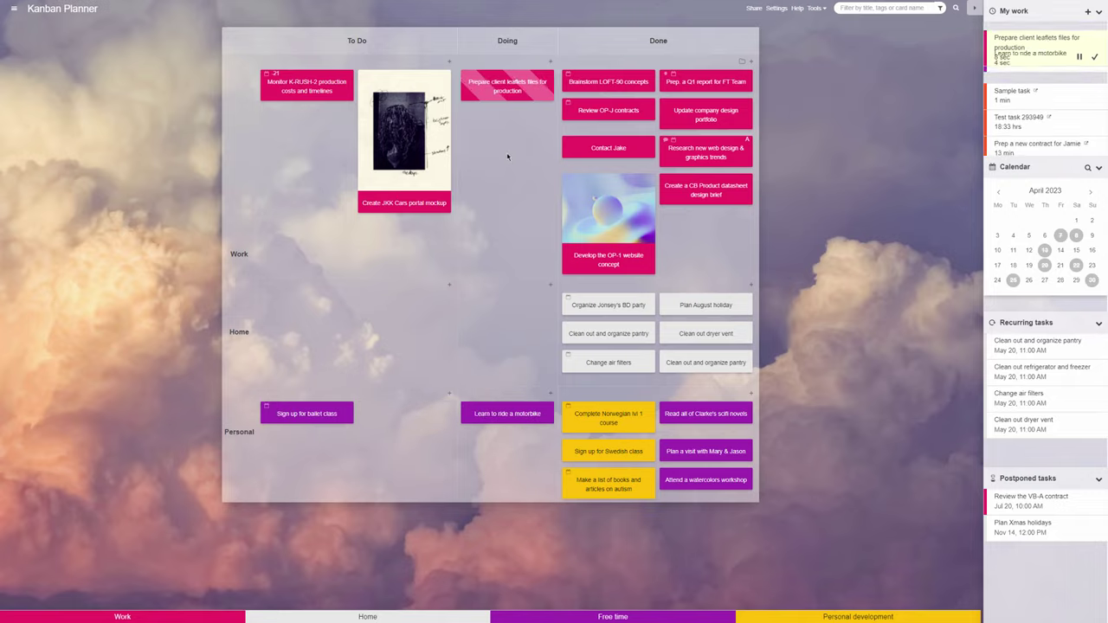
click(656, 43)
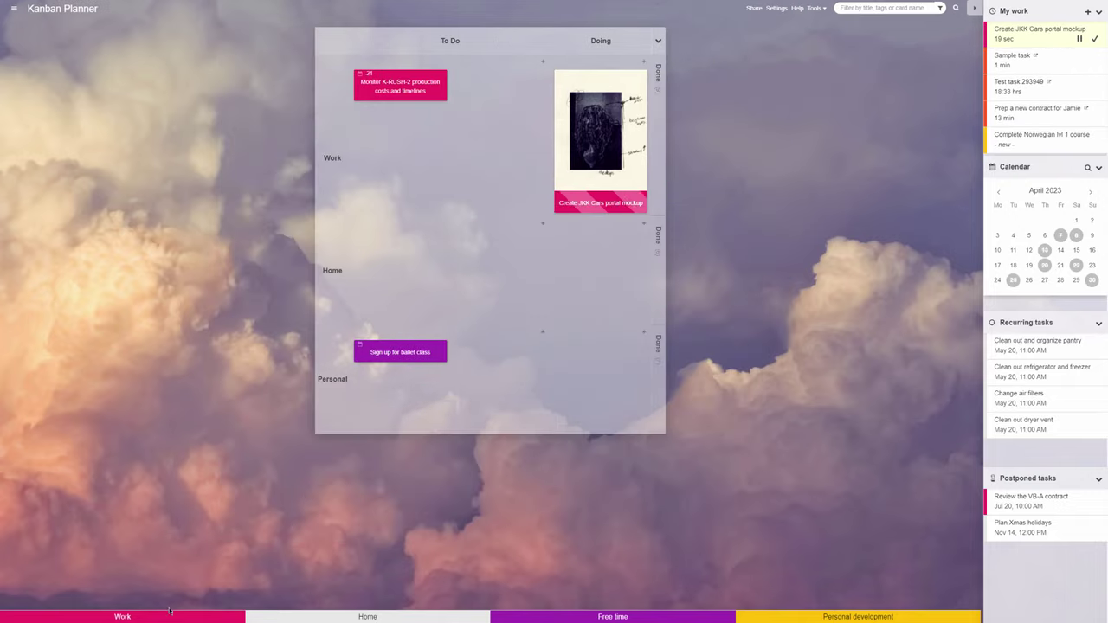